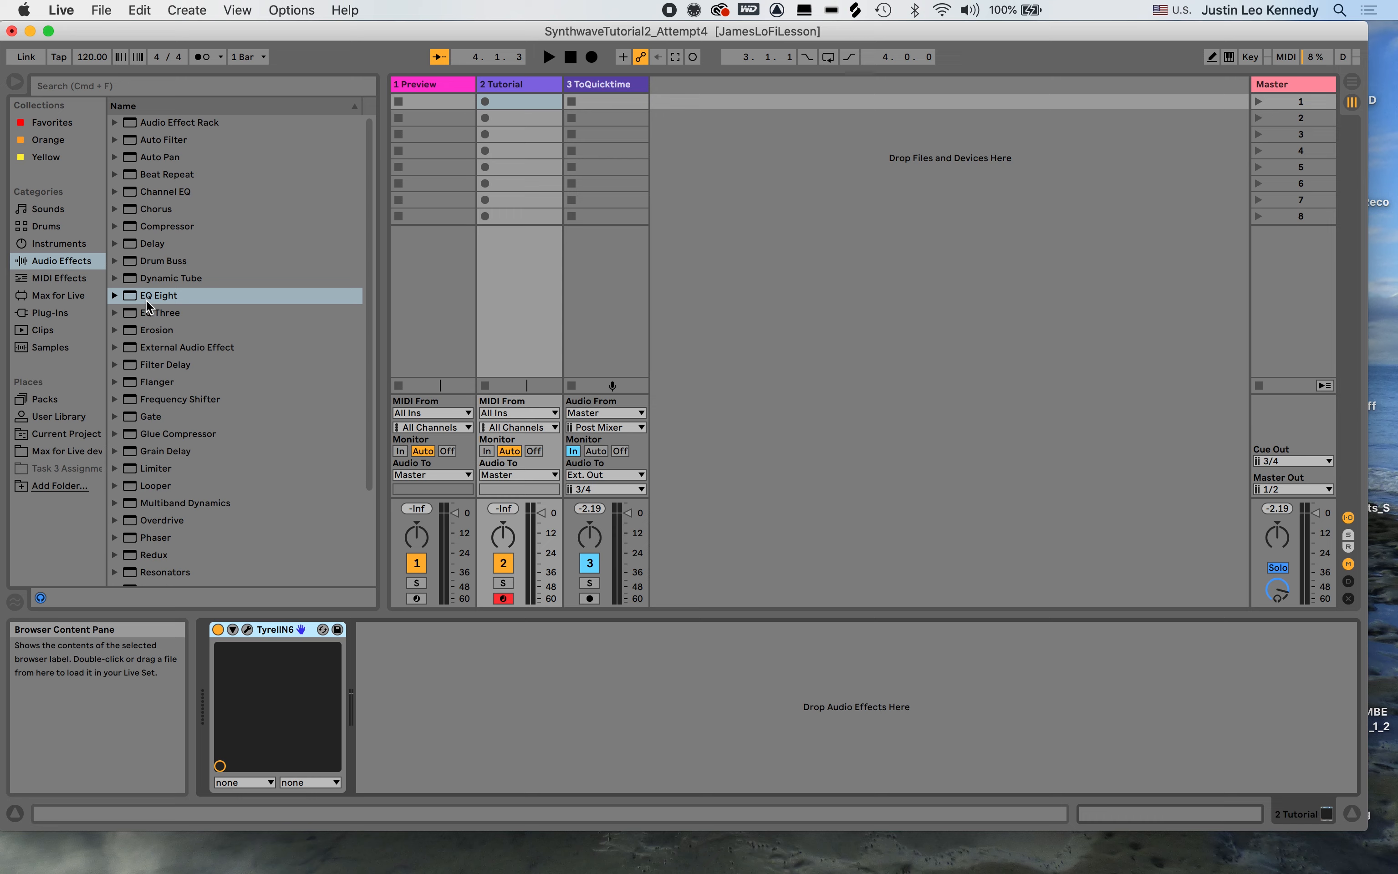
# Step: Add EQ Eight after TyrellN6 on the Tutorial track and insert TDR VOS SlickEQ between the two devices
pyautogui.moveTo(145, 299); pyautogui.dragTo(379, 702)
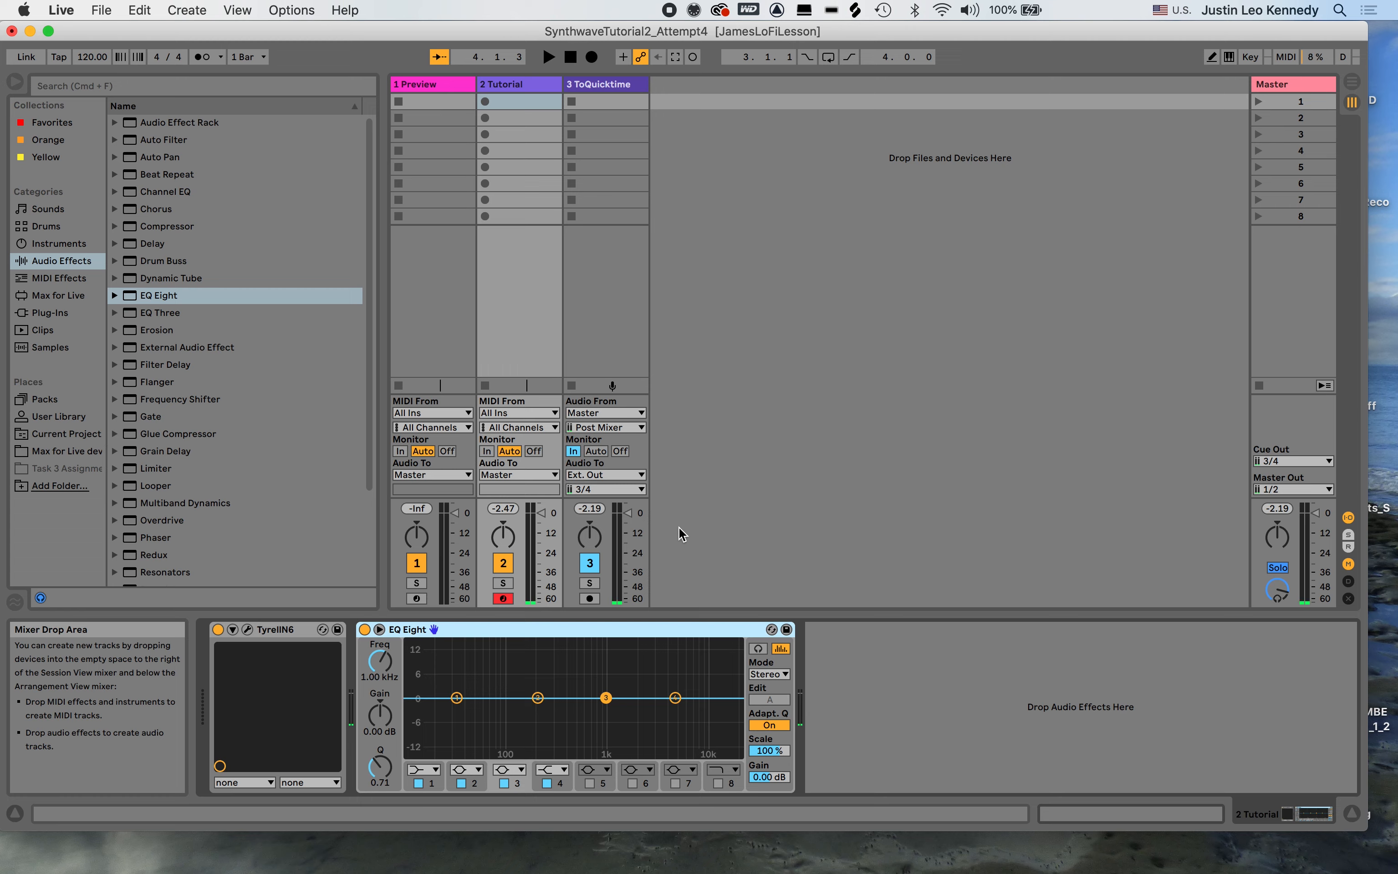
pyautogui.click(51, 312)
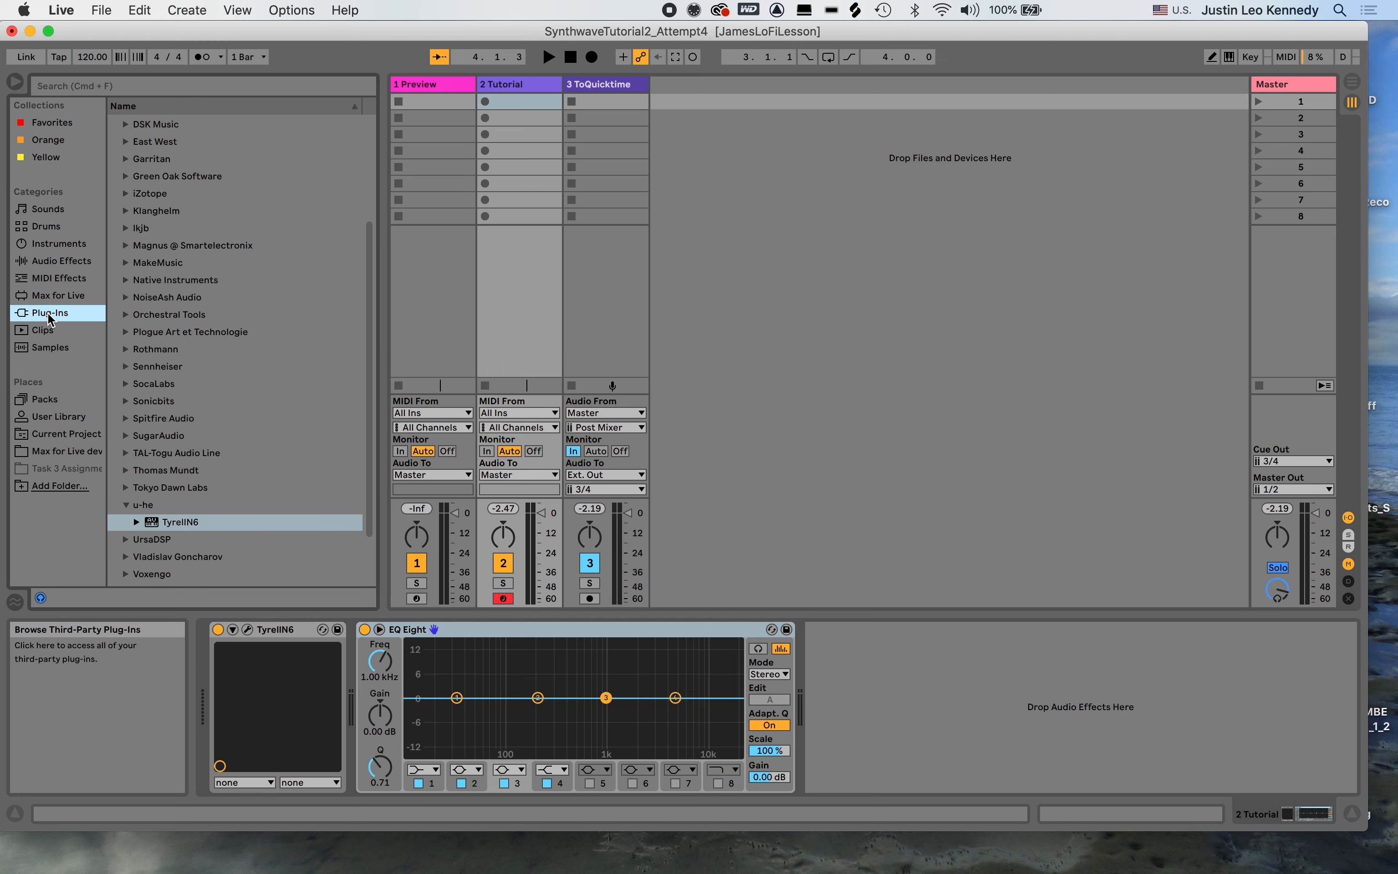
pyautogui.click(126, 489)
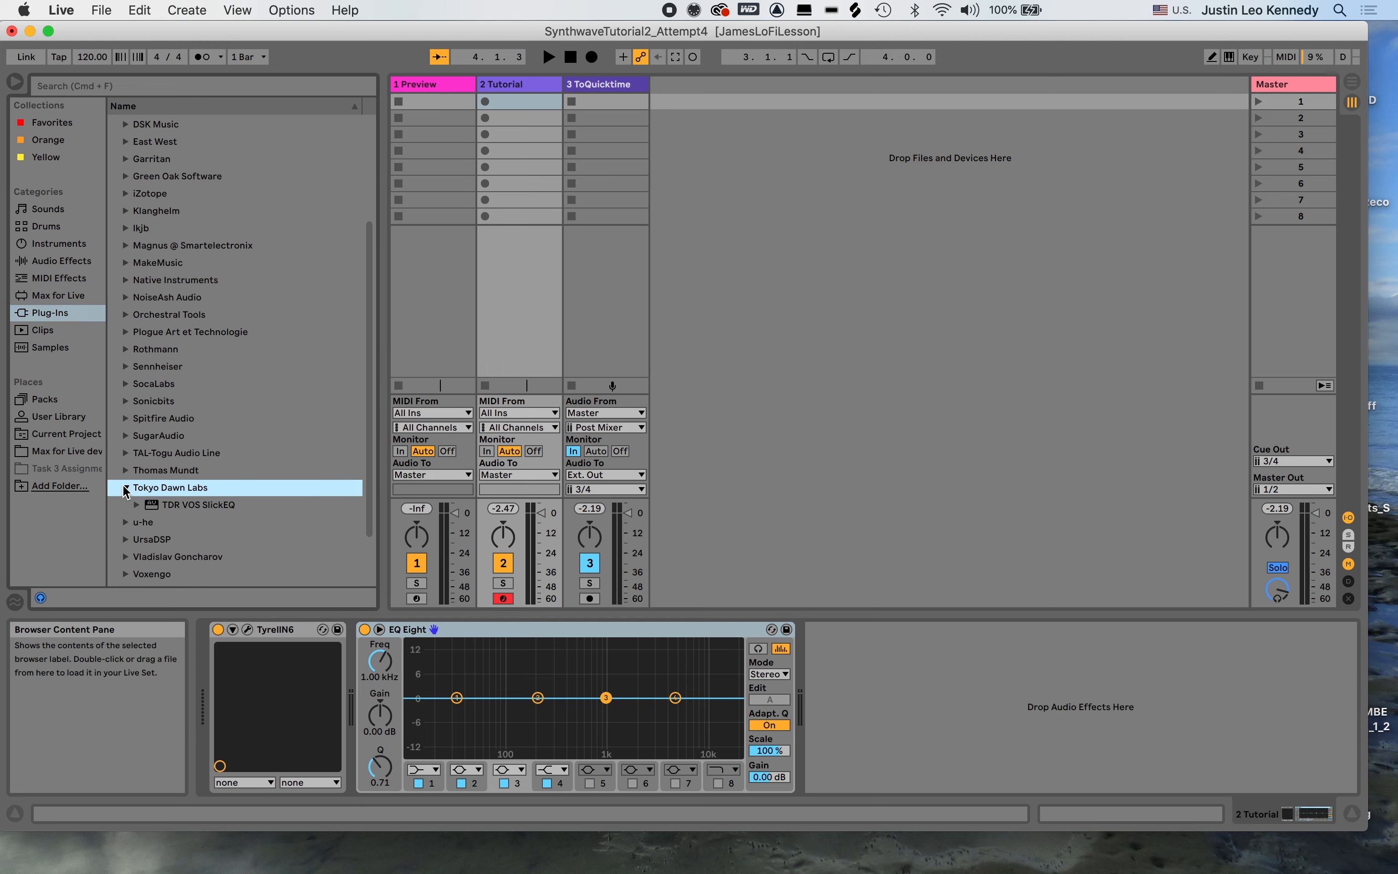
pyautogui.click(165, 508)
pyautogui.moveTo(166, 510); pyautogui.dragTo(361, 686)
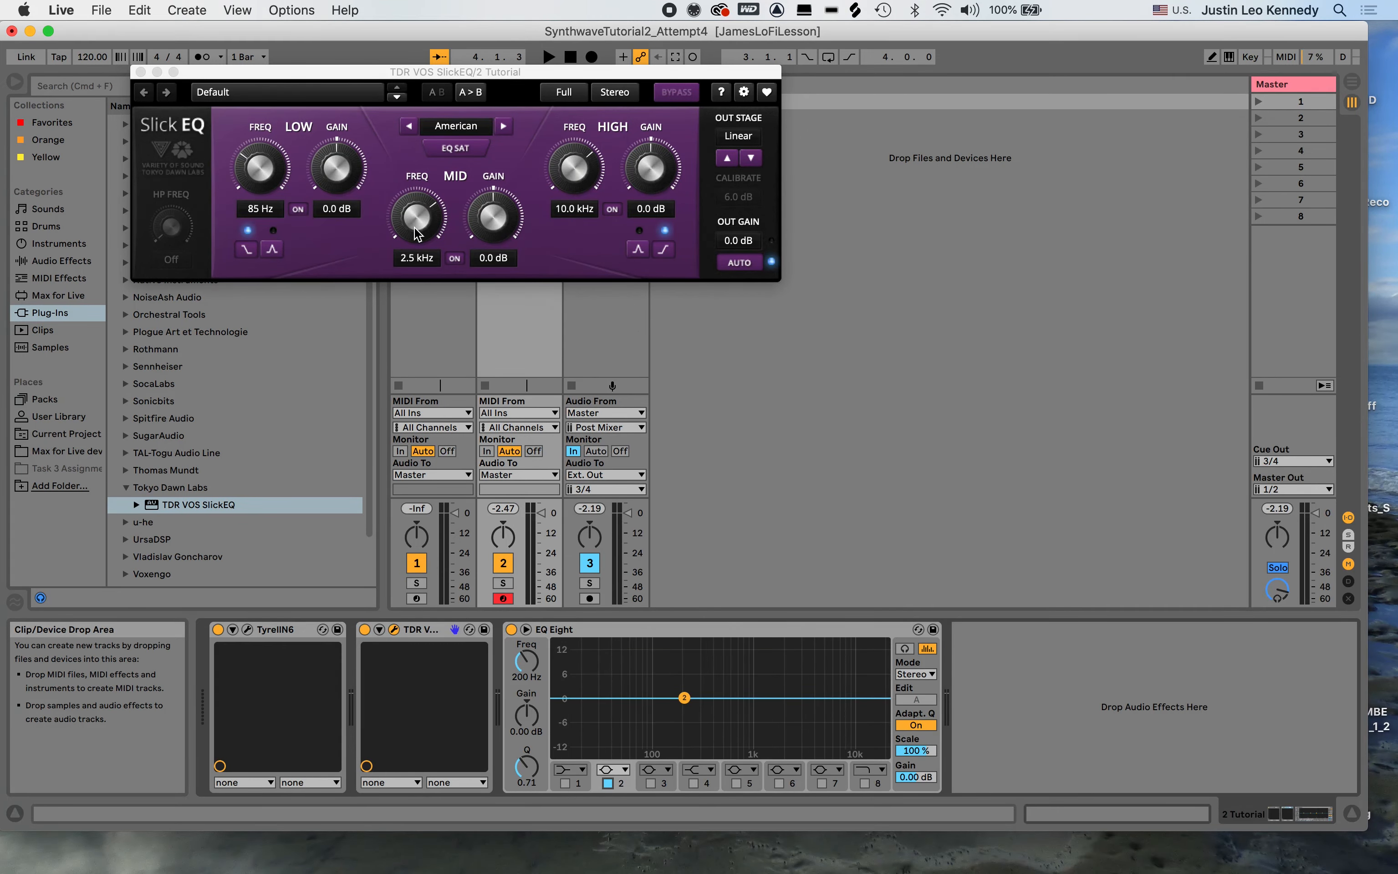
# Step: Set SlickEQ's output calibration to 3.8 dB and its output stage to Deep
pyautogui.click(450, 128)
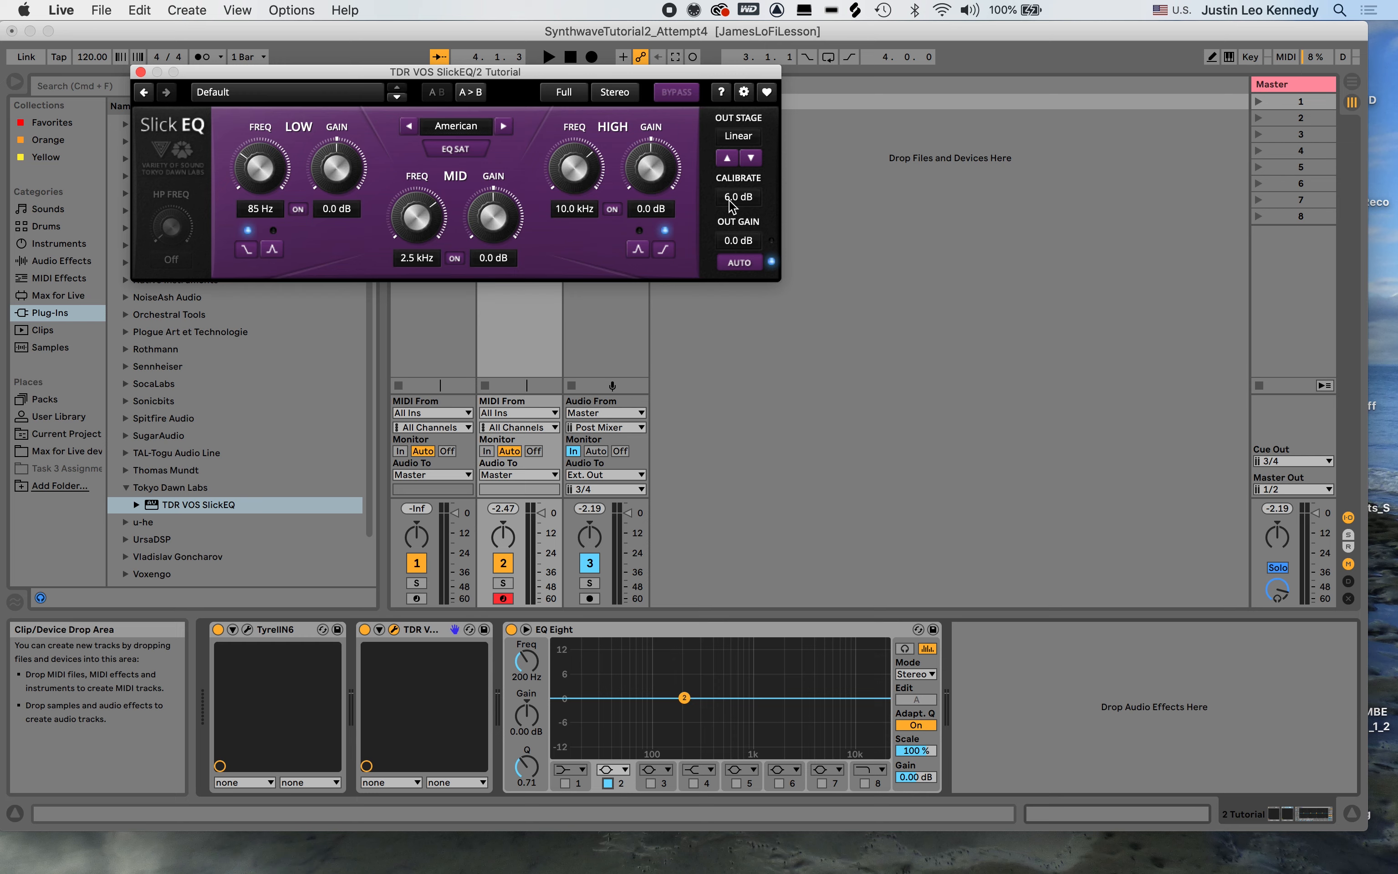
pyautogui.doubleClick(728, 200)
pyautogui.write('3.8')
pyautogui.press('Return')
pyautogui.click(742, 138)
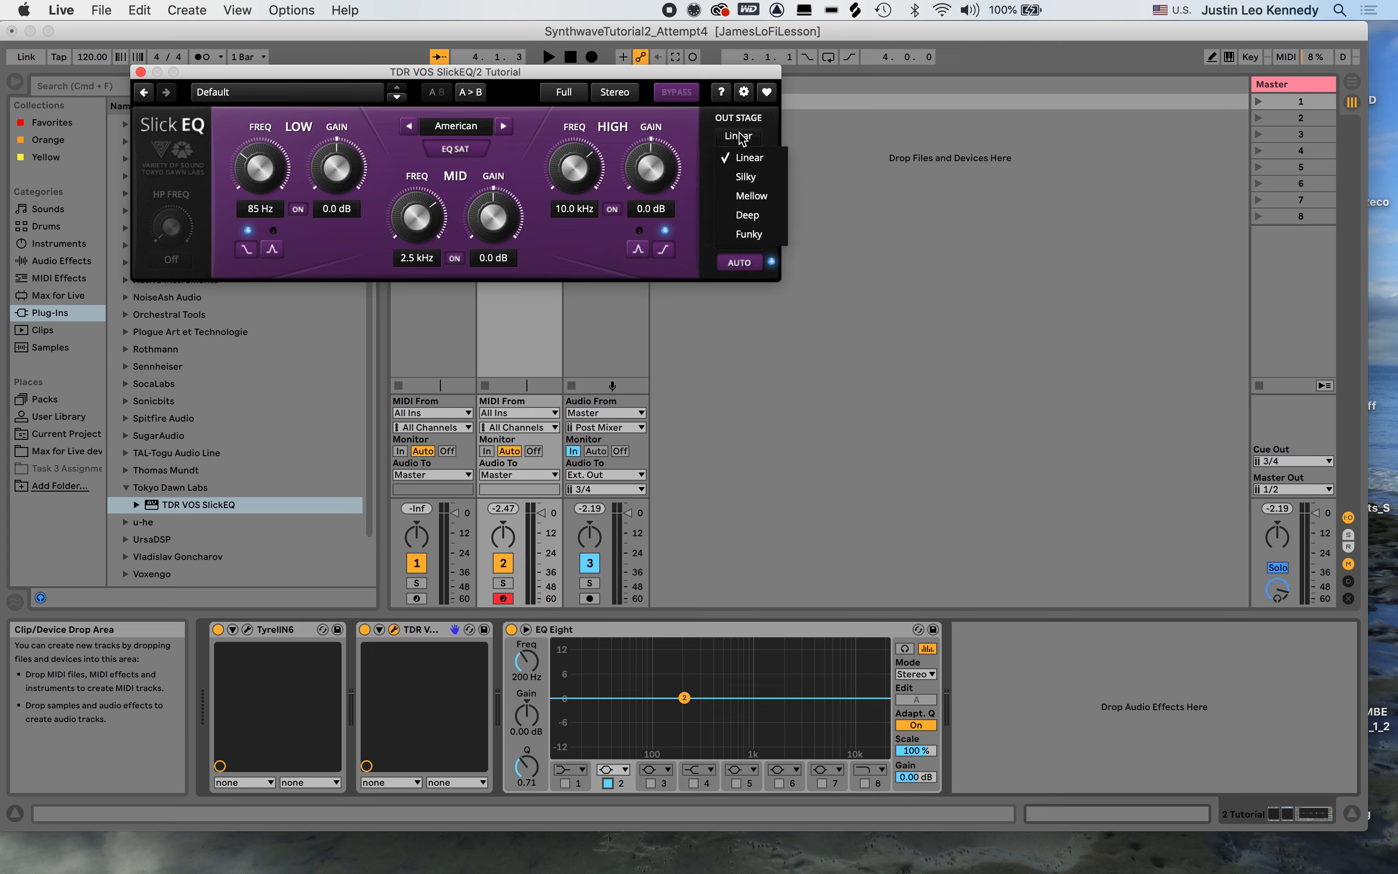
pyautogui.click(748, 215)
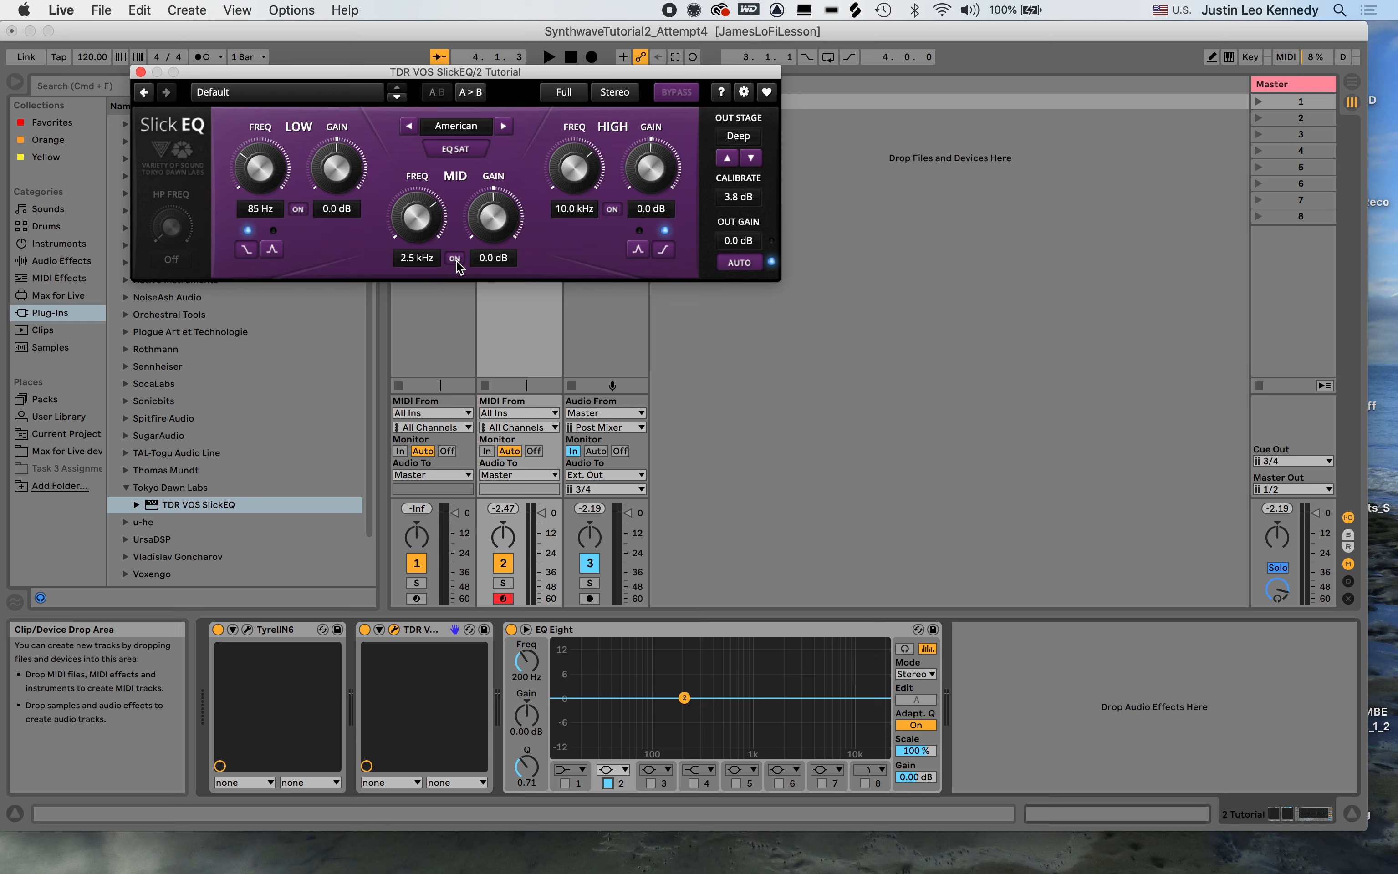
# Step: Set SlickEQ's mid band to 8.5 kHz with 18.0 dB gain, and compare the sound with the plug-in deactivated and reactivated
pyautogui.moveTo(425, 234); pyautogui.dragTo(426, 219)
pyautogui.moveTo(504, 233); pyautogui.dragTo(507, 197)
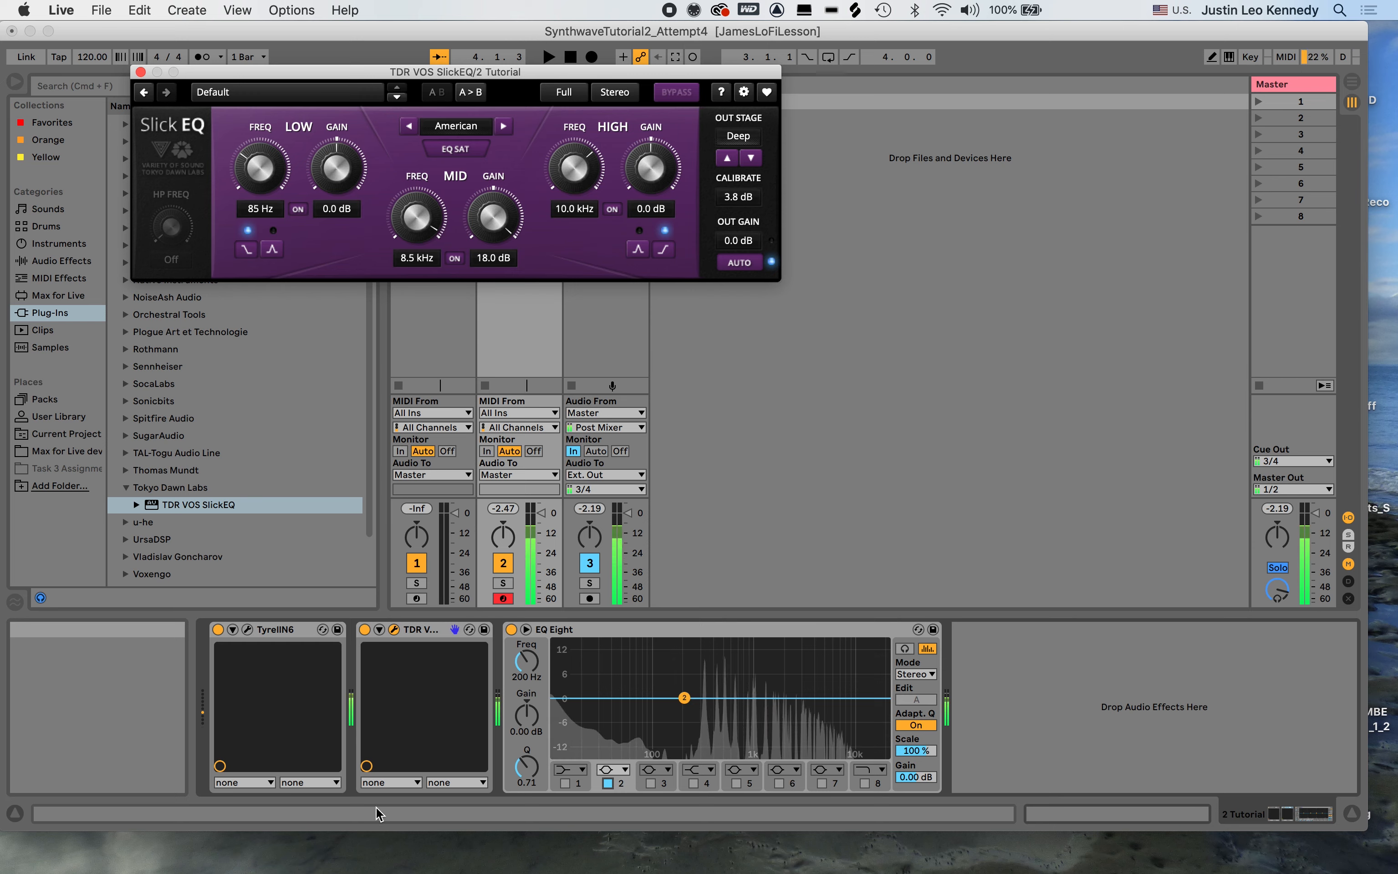
pyautogui.click(365, 630)
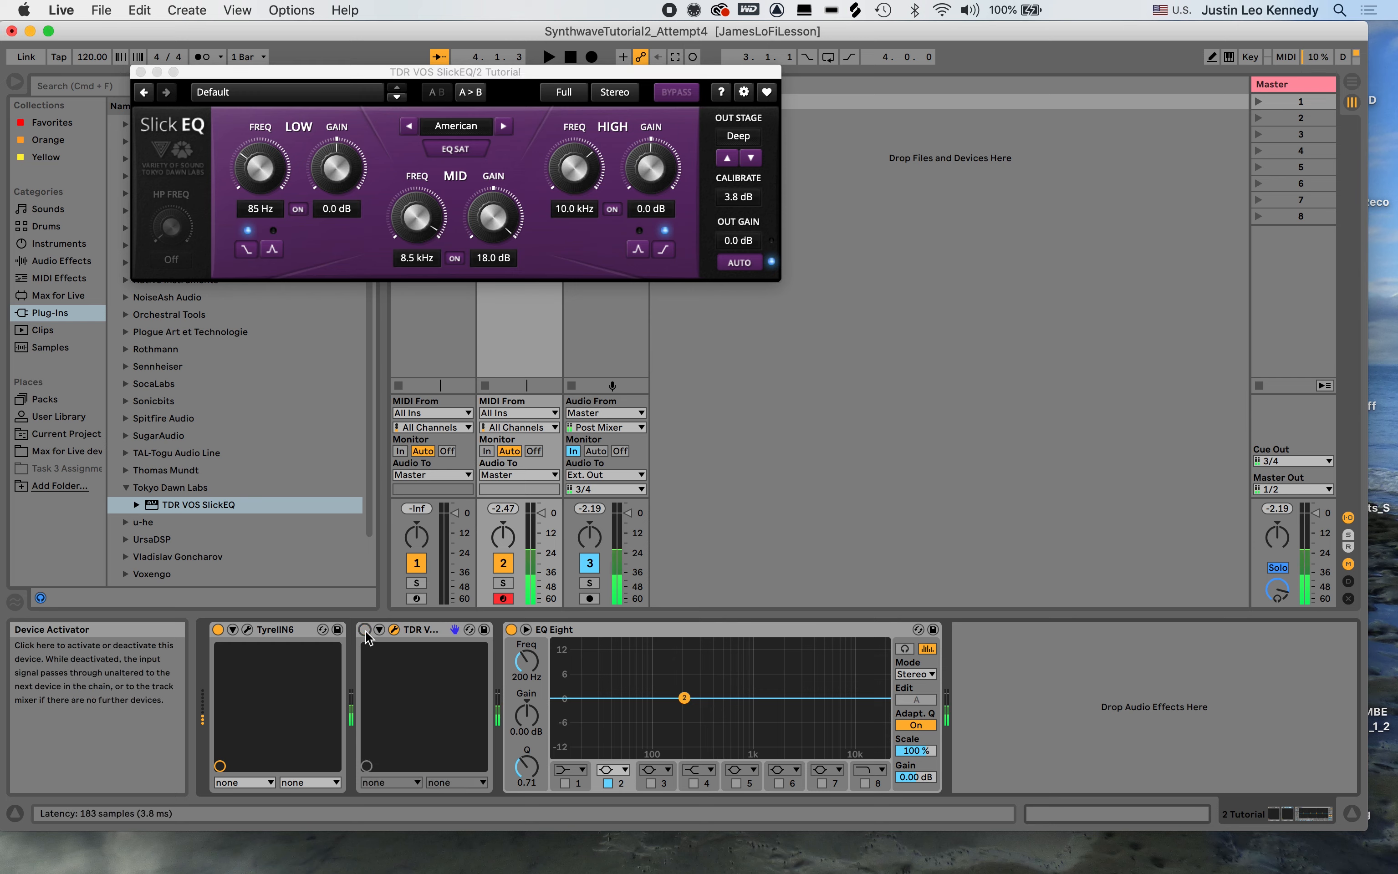
pyautogui.click(365, 629)
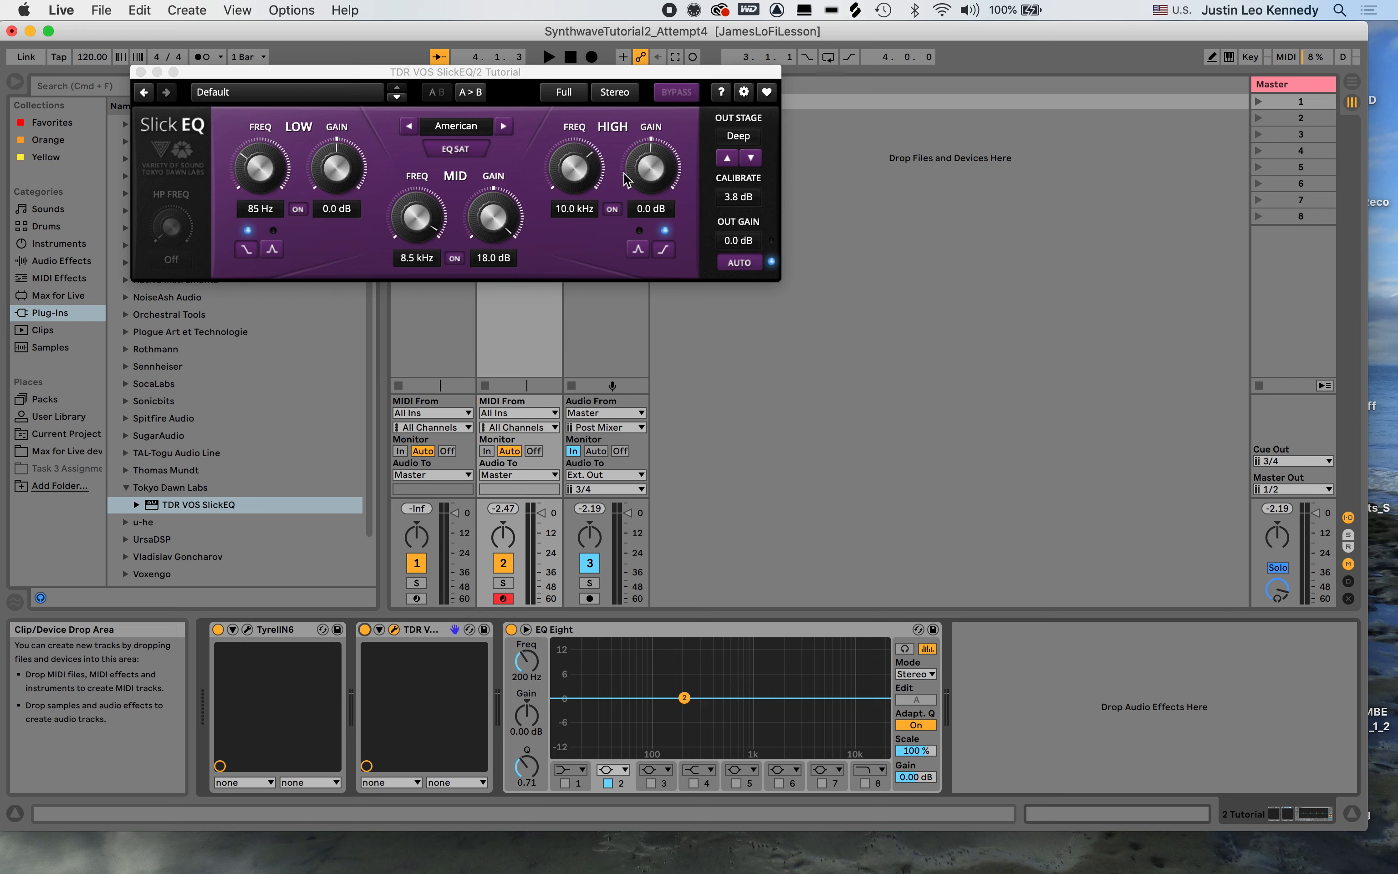
# Step: Set SlickEQ's high band to 8.0 kHz with 5.0 dB gain
pyautogui.moveTo(556, 165); pyautogui.dragTo(556, 167)
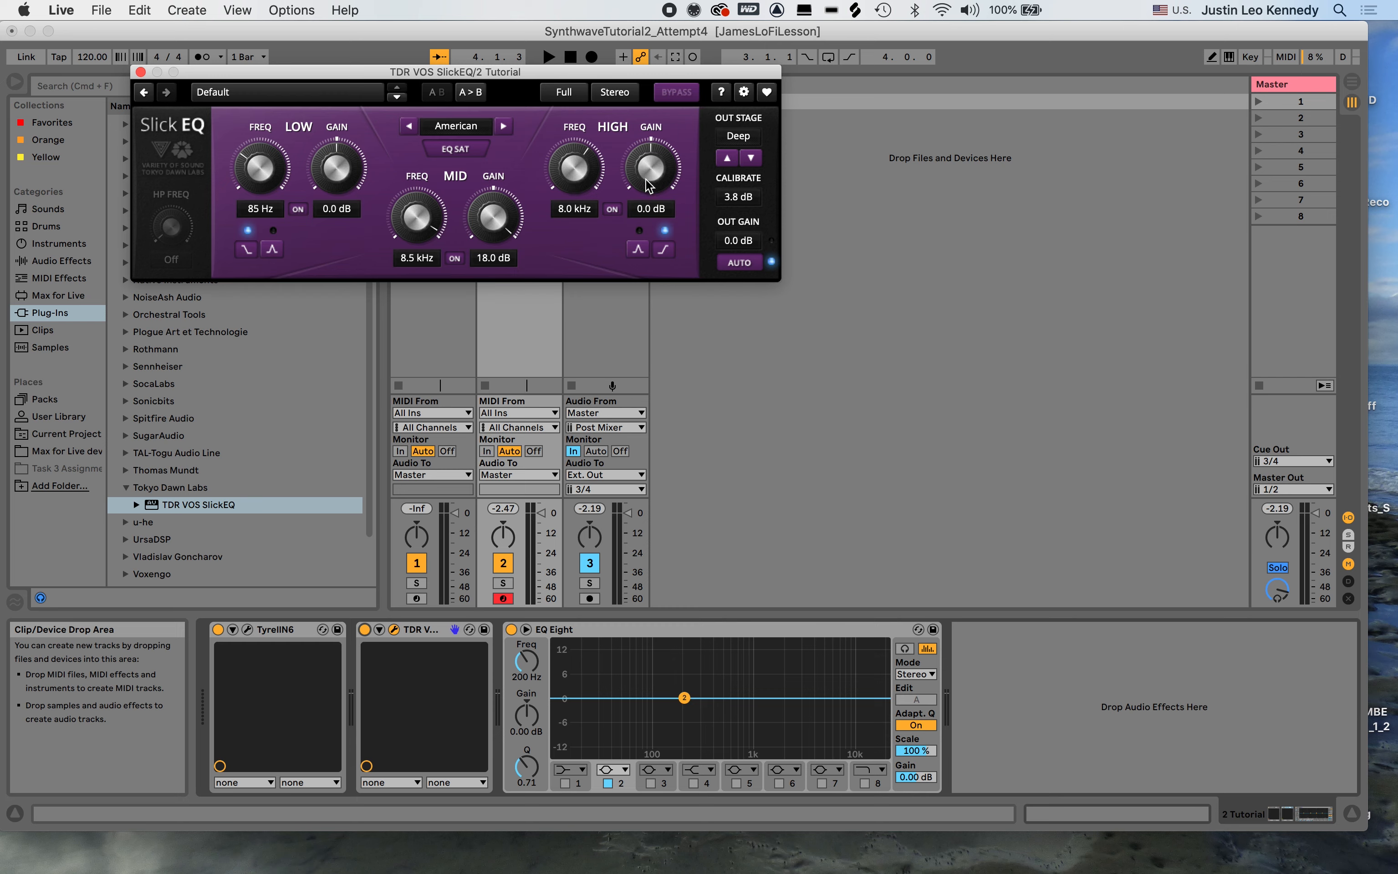
pyautogui.moveTo(657, 173); pyautogui.dragTo(657, 167)
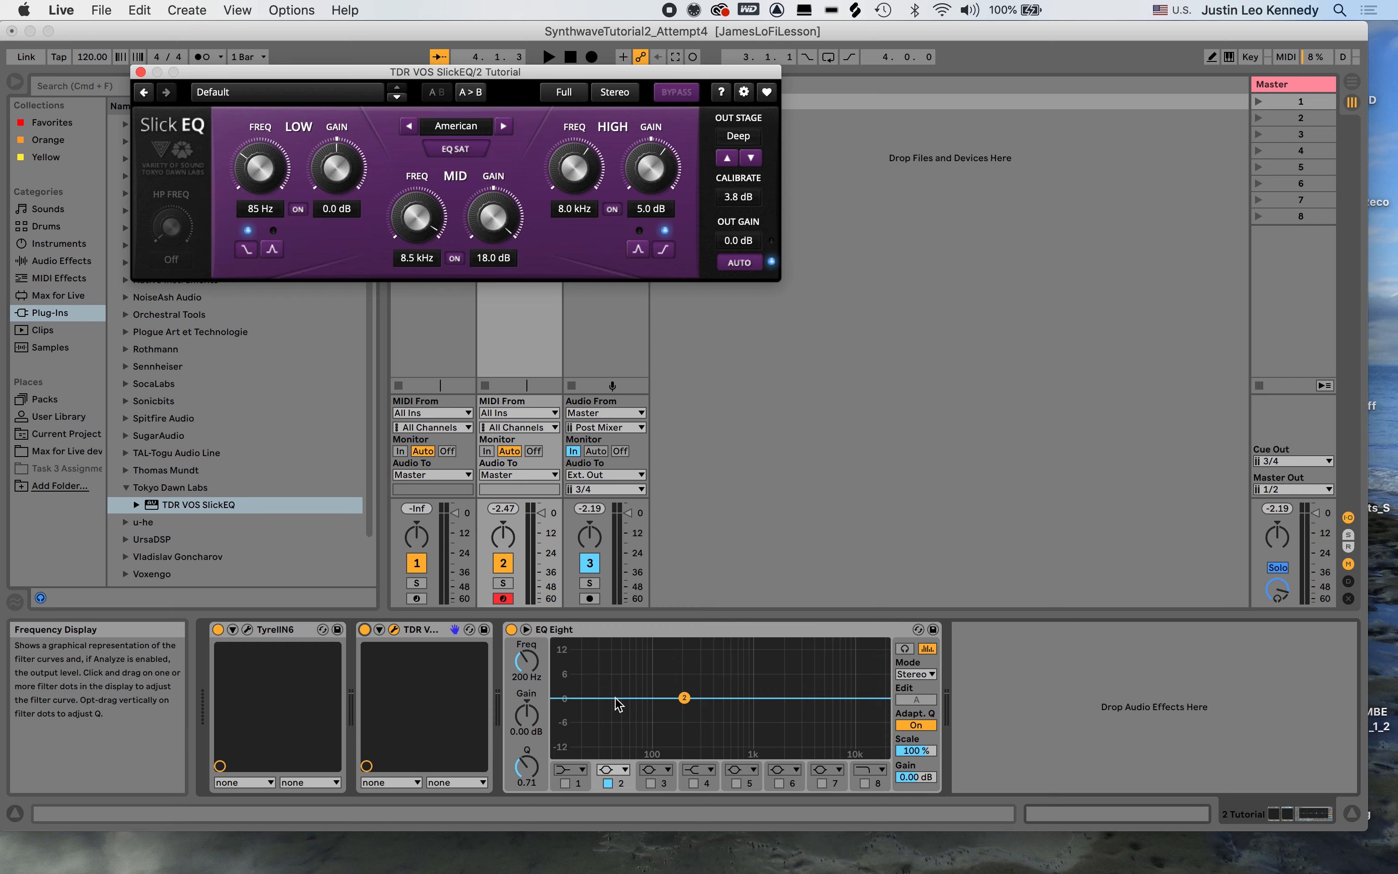
# Step: Lower SlickEQ's low band frequency to 46 Hz and set the high-pass frequency to 179 Hz
pyautogui.moveTo(256, 171); pyautogui.dragTo(256, 190)
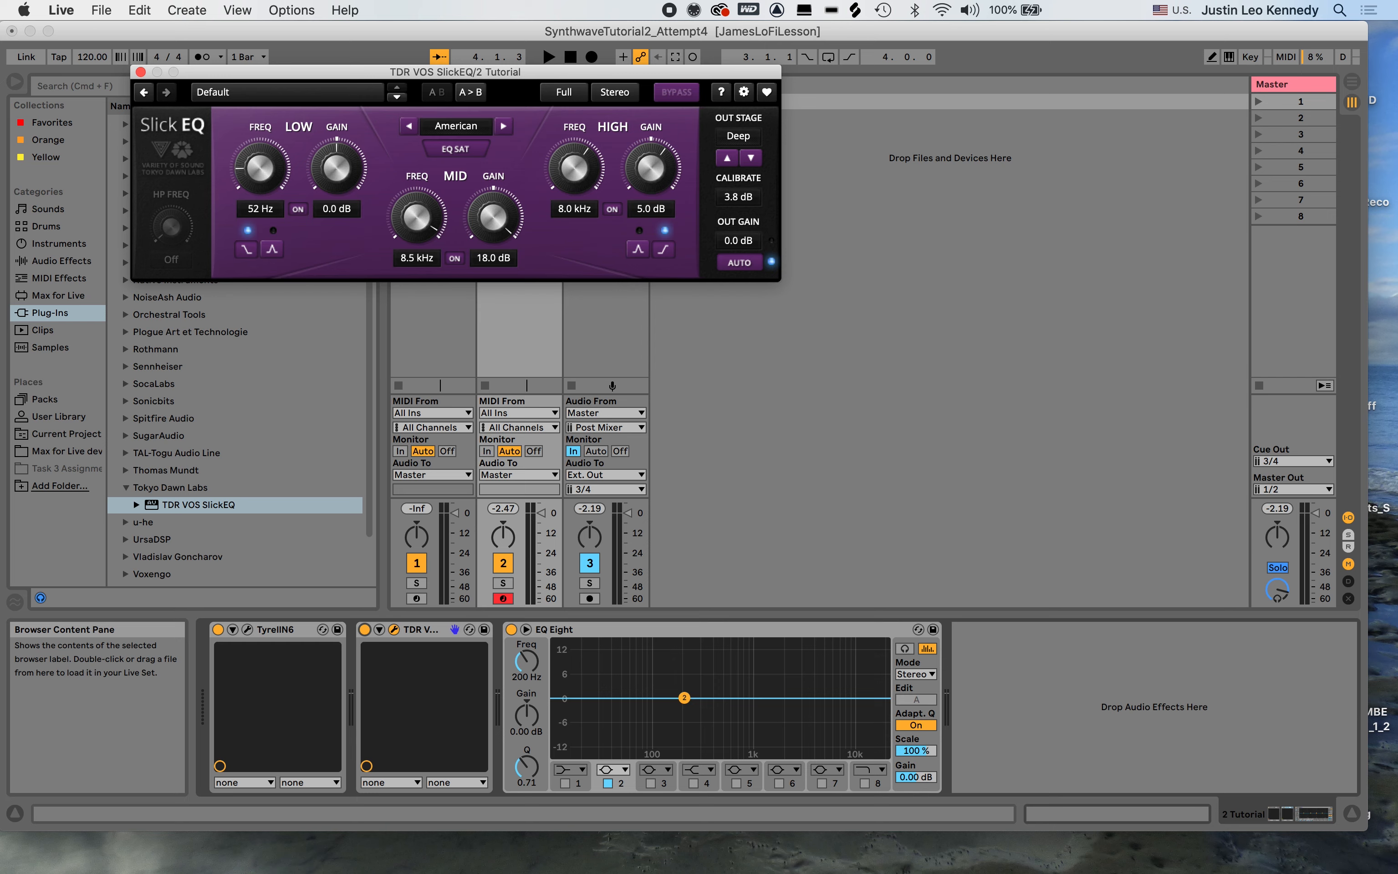
pyautogui.moveTo(256, 191); pyautogui.dragTo(277, 203)
pyautogui.moveTo(173, 231); pyautogui.dragTo(171, 224)
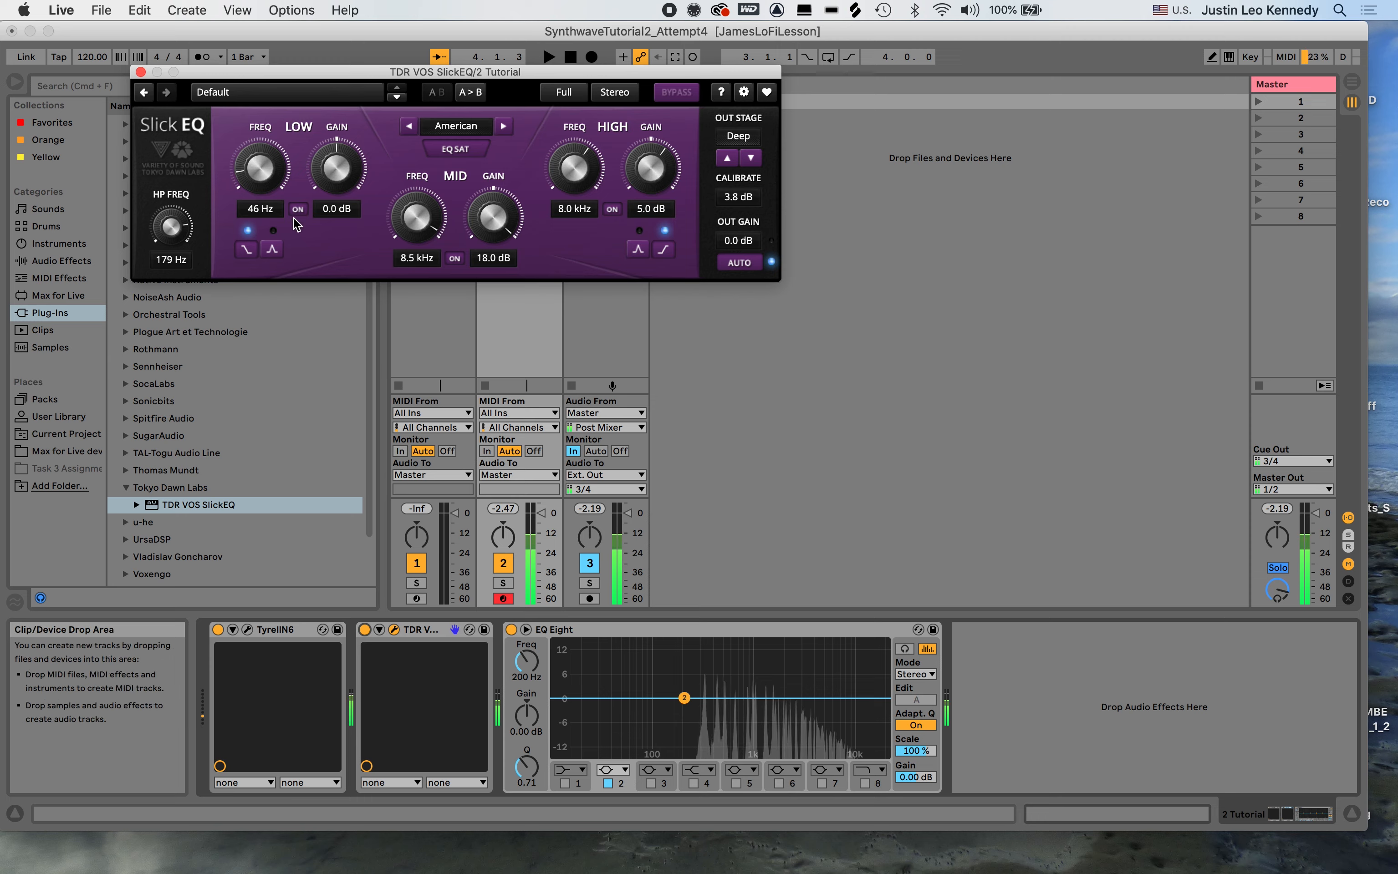
# Step: Save the SlickEQ settings as a global user preset named with the author's surname followed by "1980sStringPad-PWM", and close the plug-in window
pyautogui.click(332, 92)
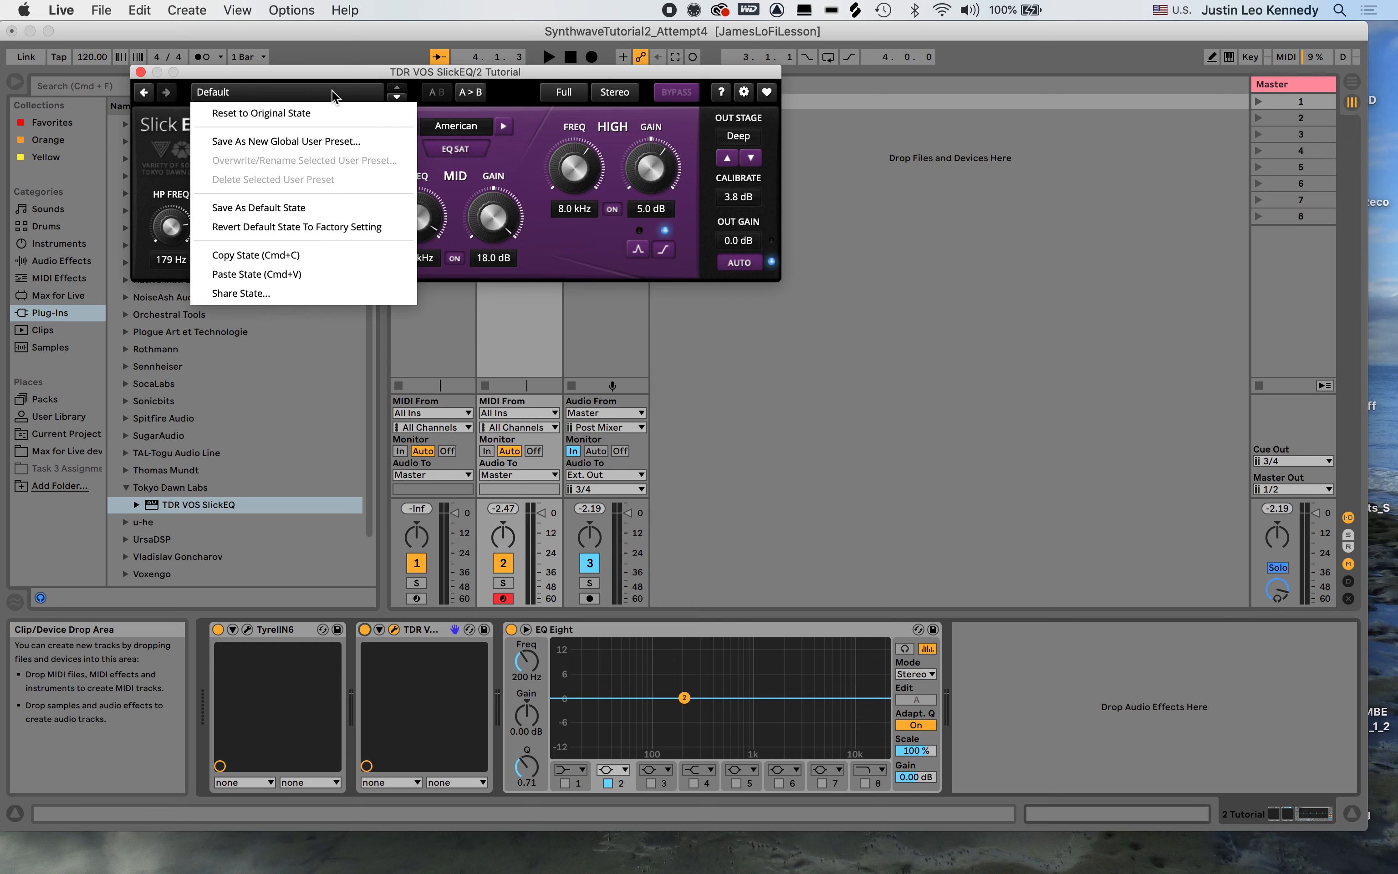
pyautogui.click(339, 139)
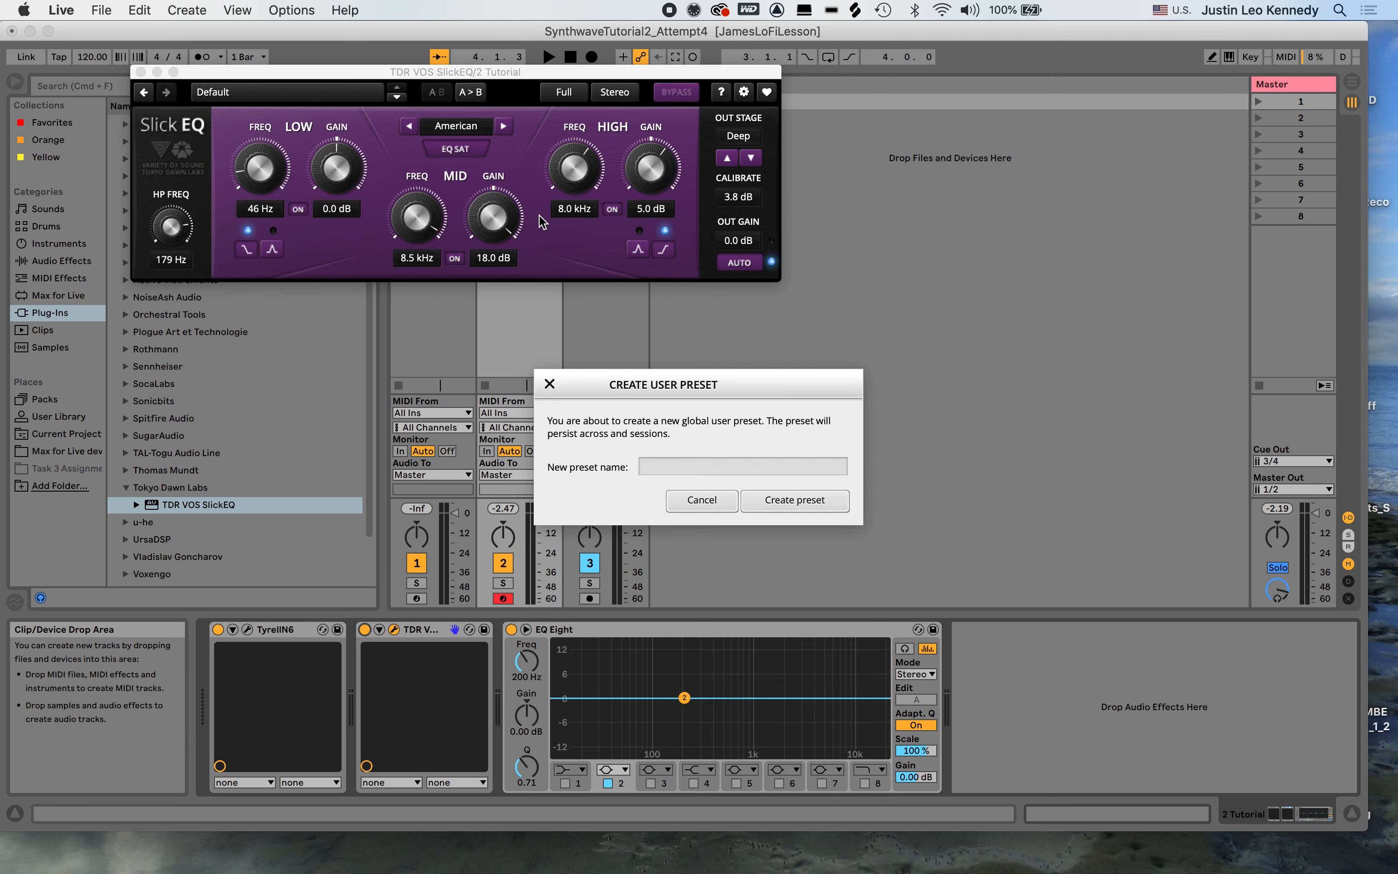
pyautogui.click(671, 466)
pyautogui.write('Kennedy1980sStringPad-PWM')
pyautogui.click(810, 501)
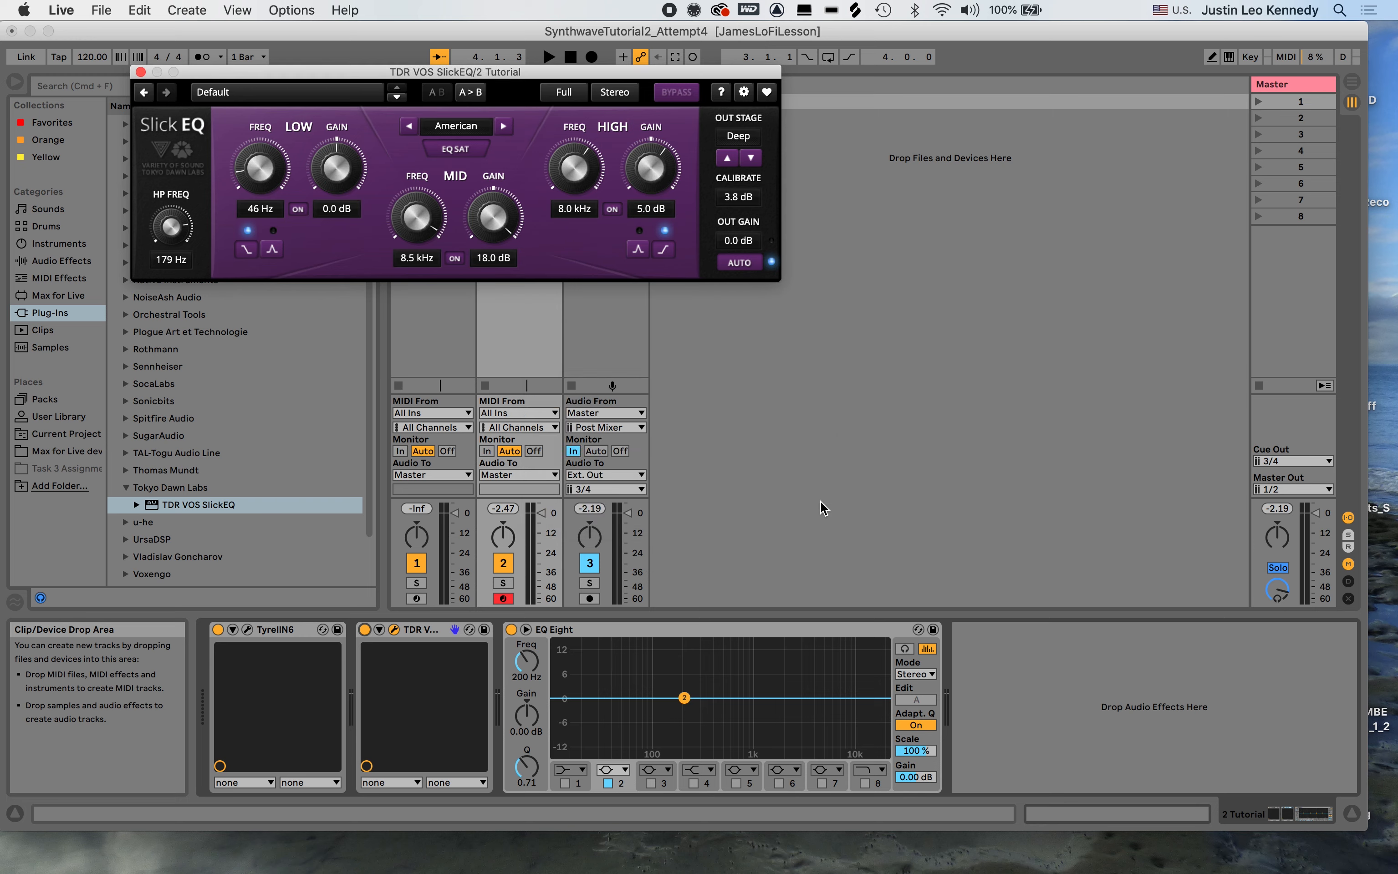
pyautogui.click(140, 72)
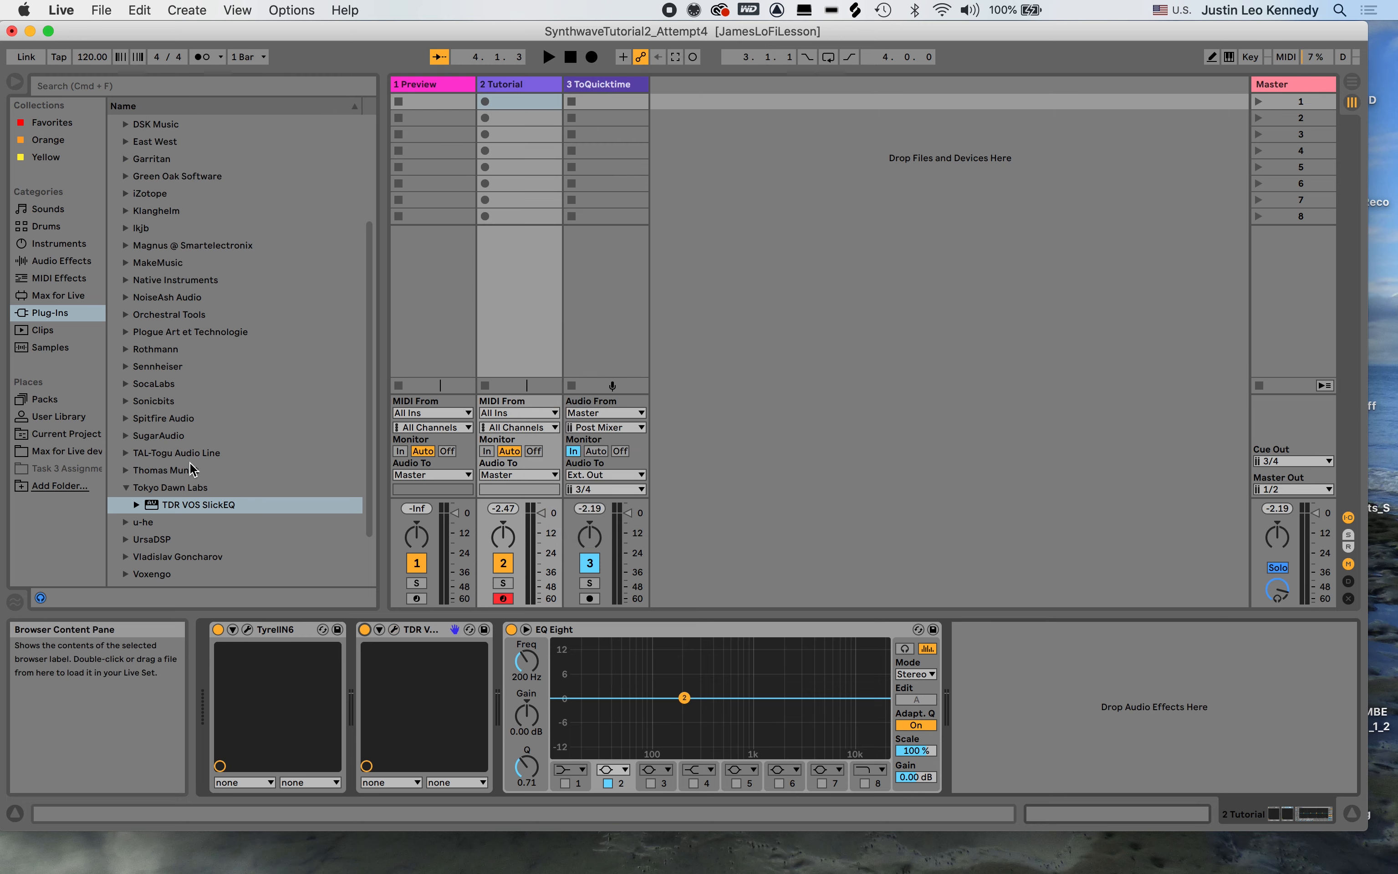
# Step: Insert the TAL Reverb 4 plug-in between SlickEQ and EQ Eight in the Tutorial track's device chain
pyautogui.click(126, 454)
pyautogui.click(181, 491)
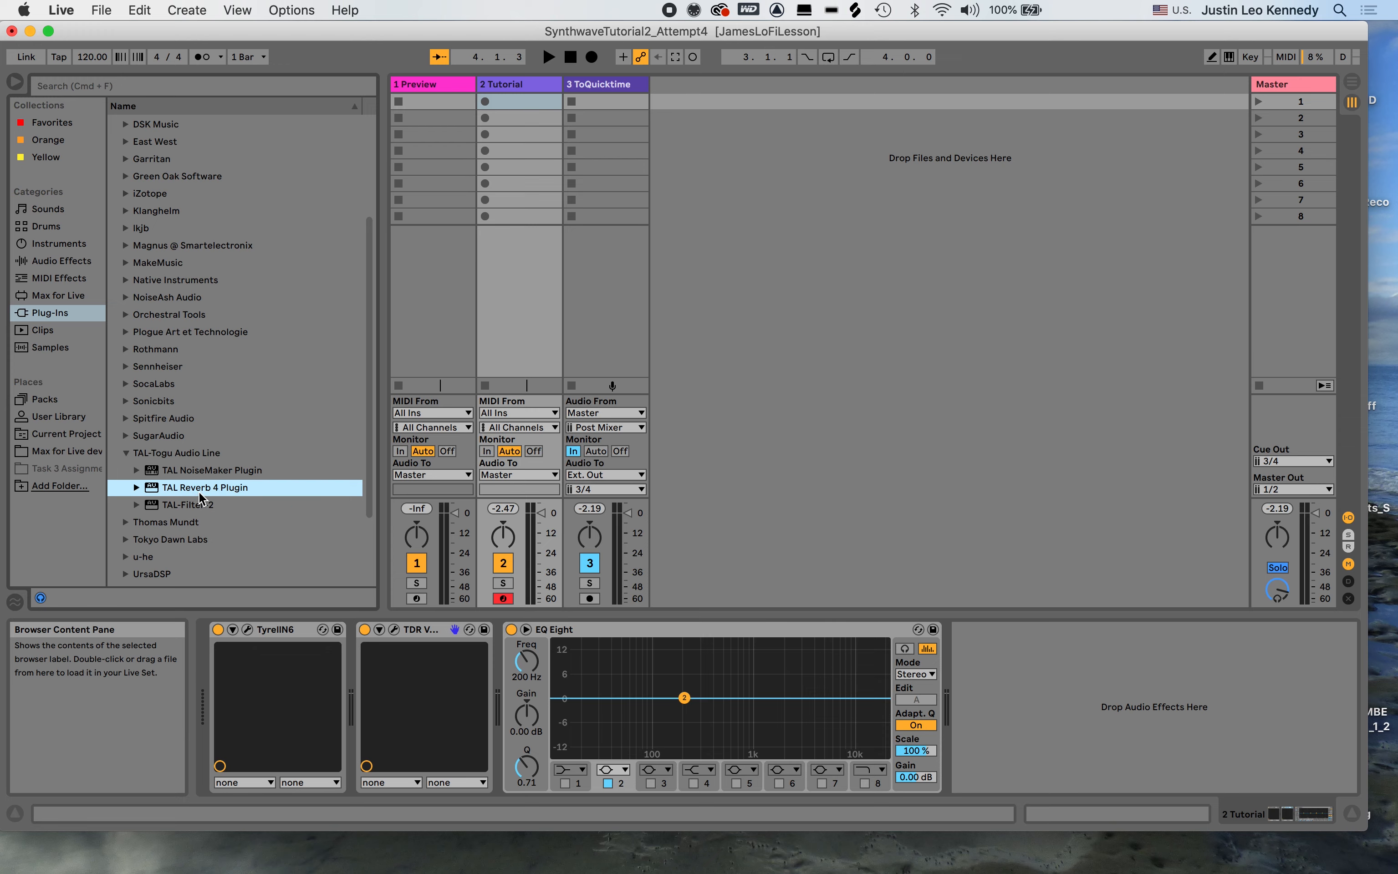
pyautogui.moveTo(182, 491); pyautogui.dragTo(497, 656)
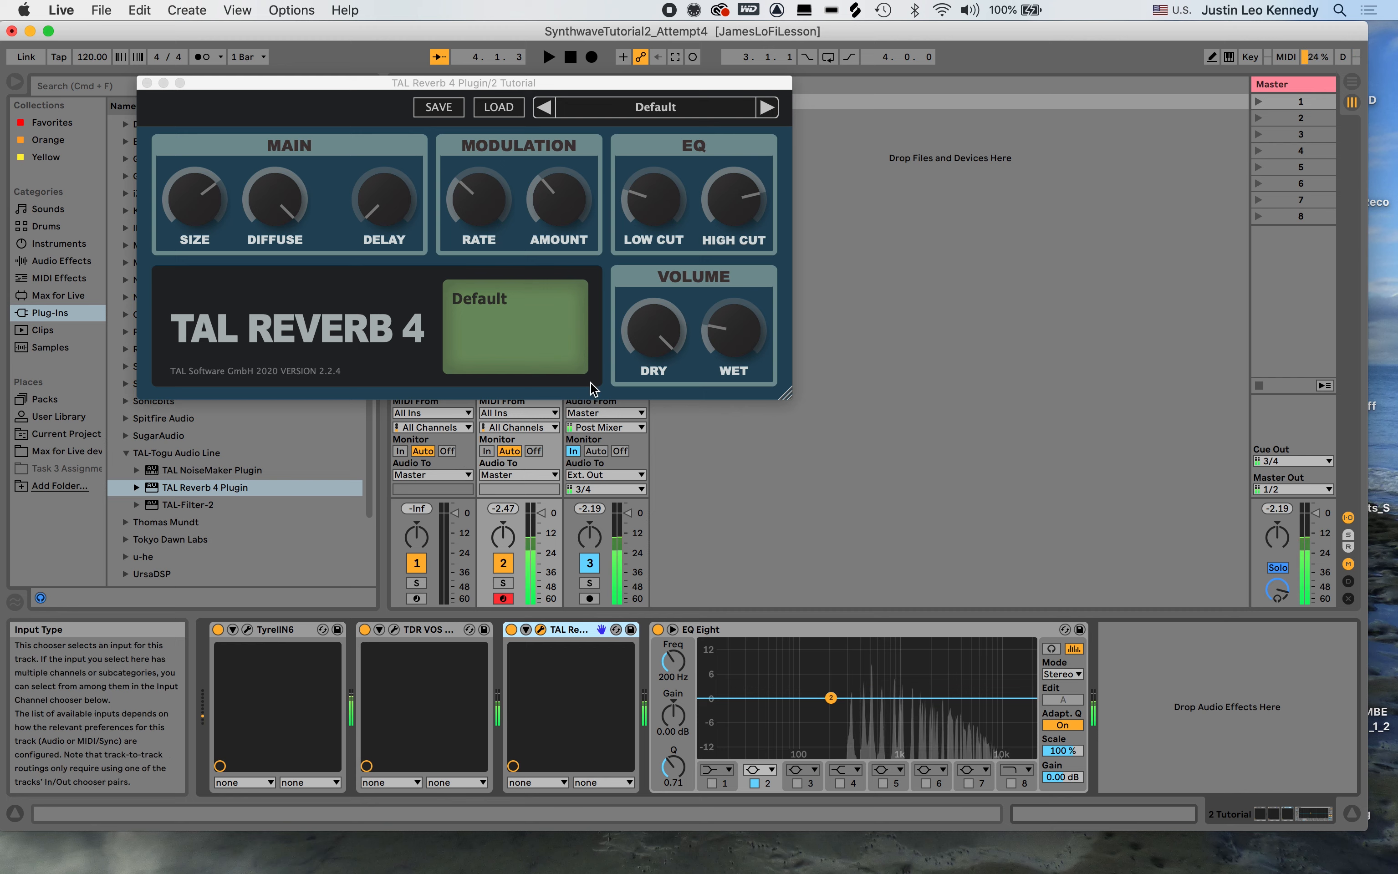
# Step: Turn TAL Reverb 4's modulation rate and amount down to zero, and rebalance its volume with less dry and about 61% wet
pyautogui.moveTo(486, 215)
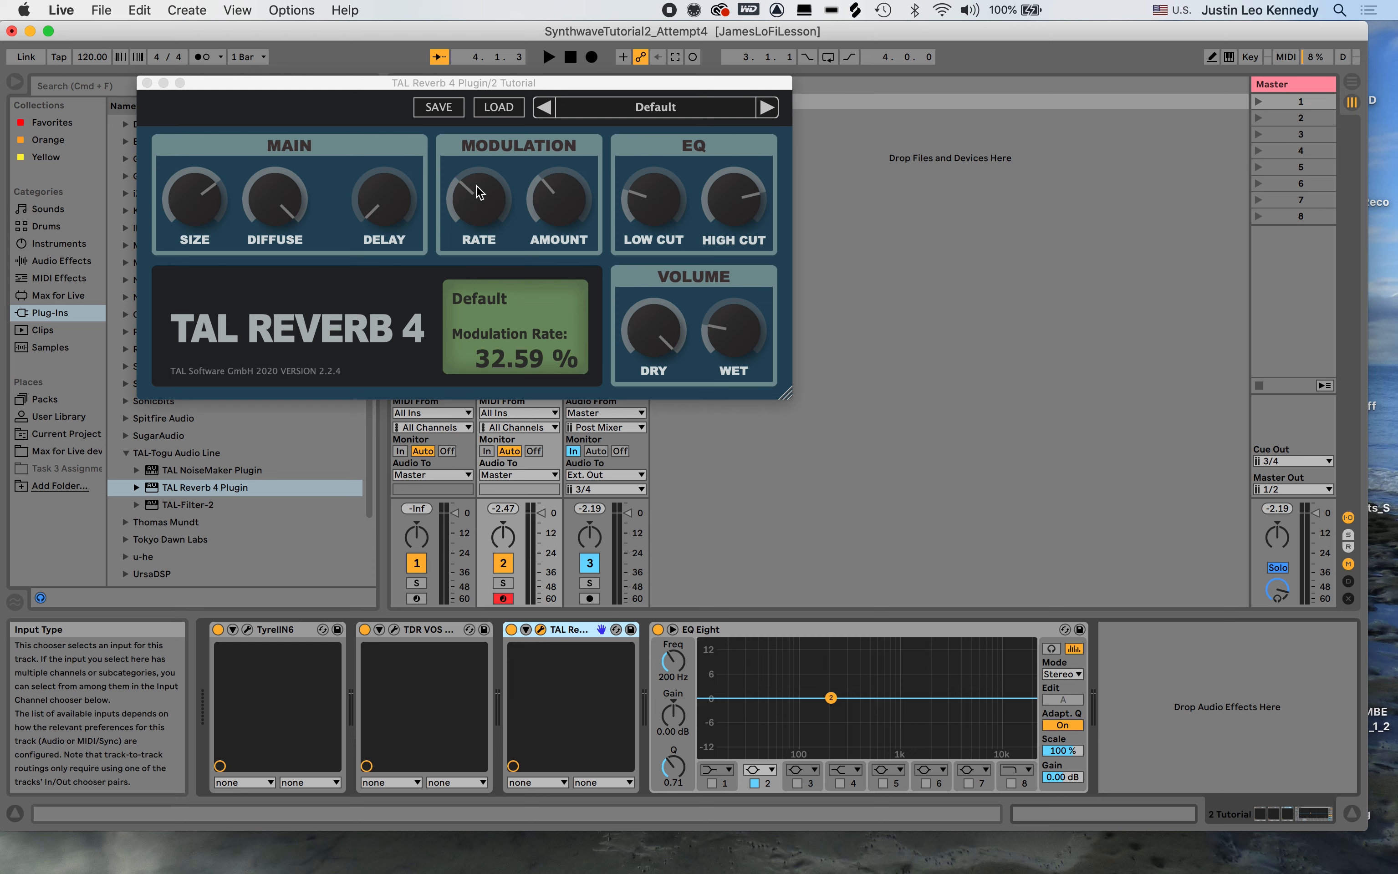
pyautogui.moveTo(476, 185); pyautogui.dragTo(465, 339)
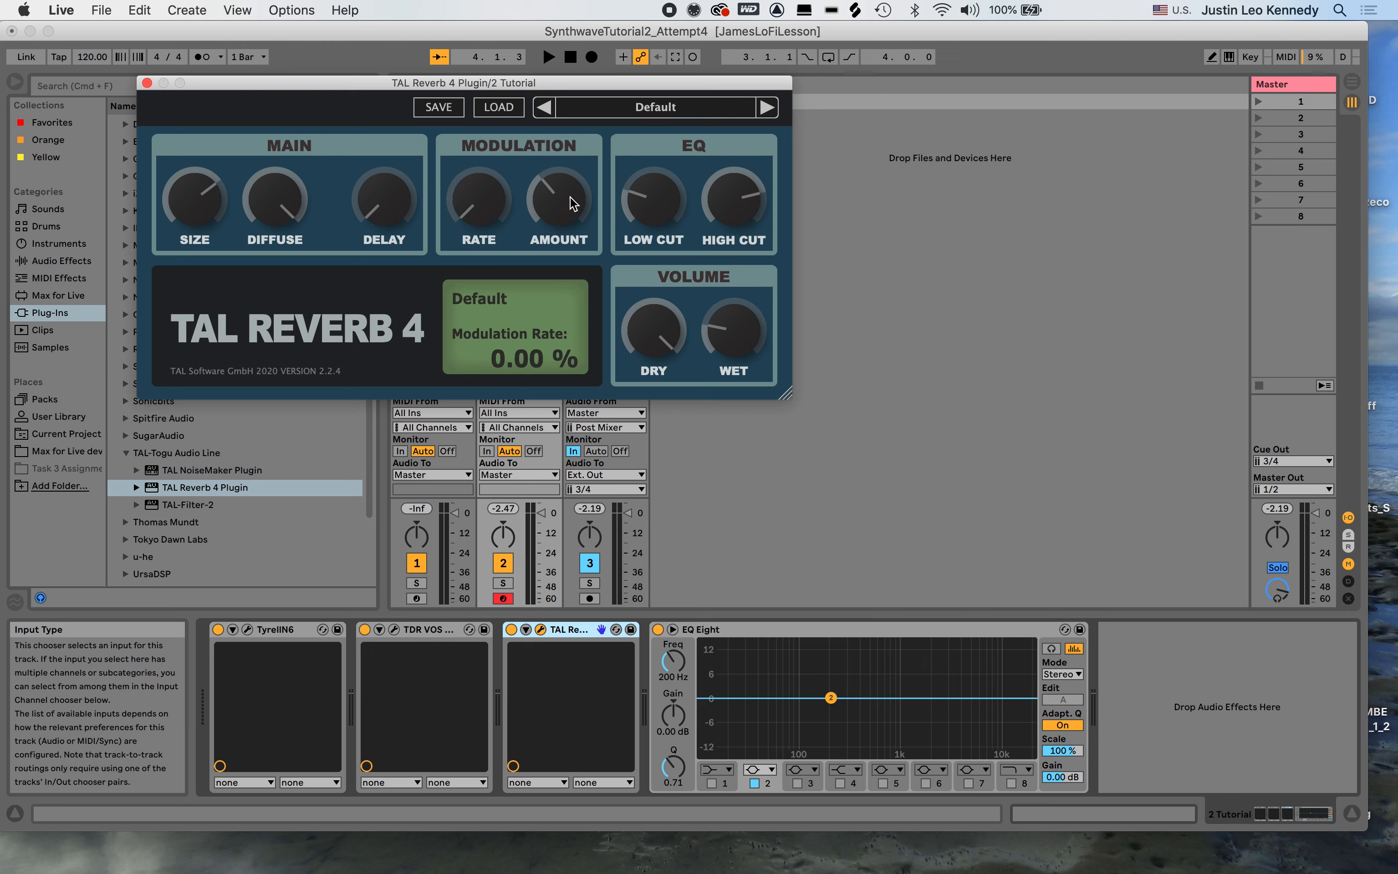
pyautogui.moveTo(570, 197); pyautogui.dragTo(547, 392)
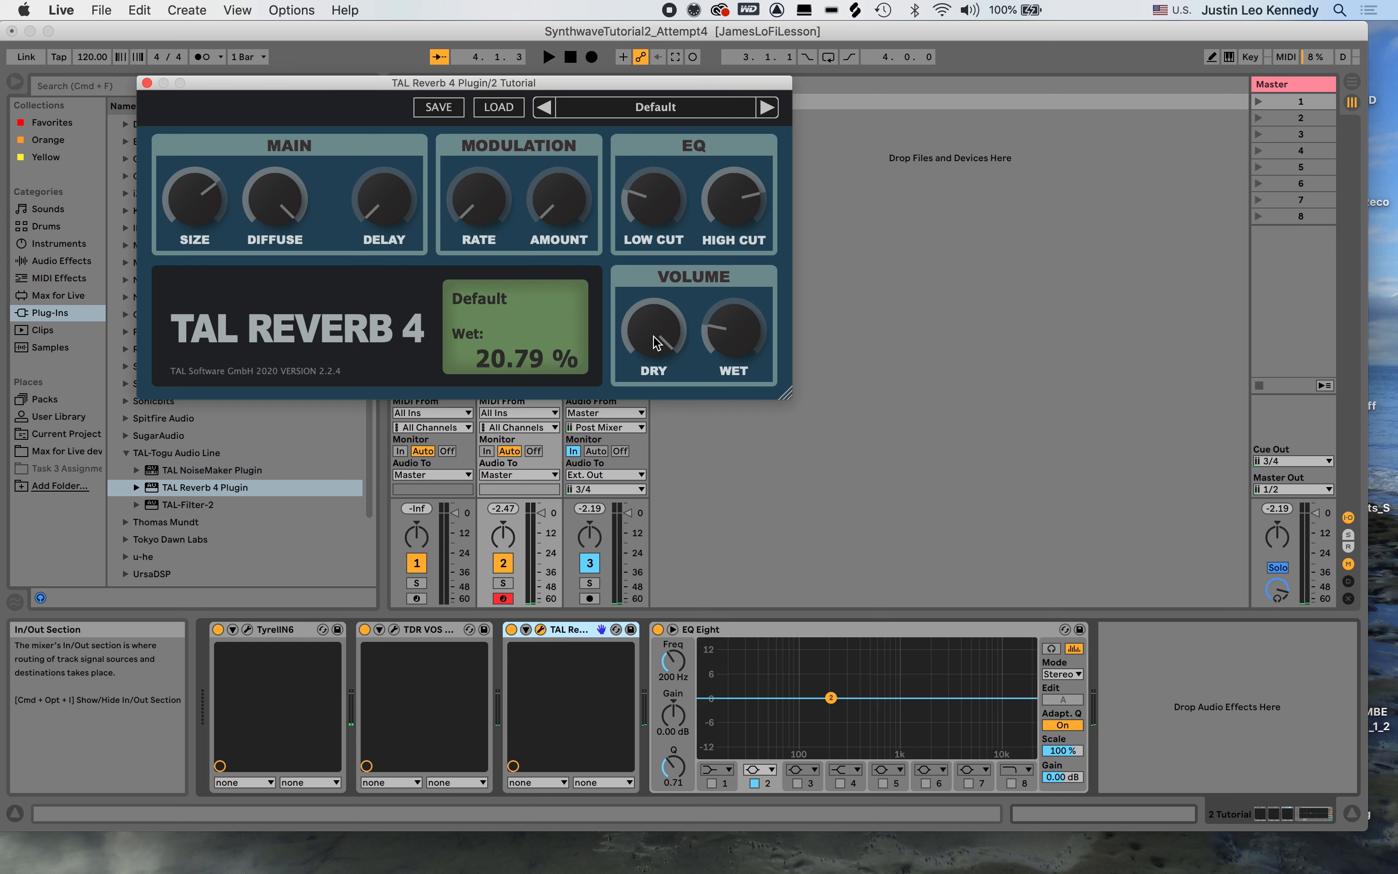
pyautogui.moveTo(655, 342); pyautogui.dragTo(734, 319)
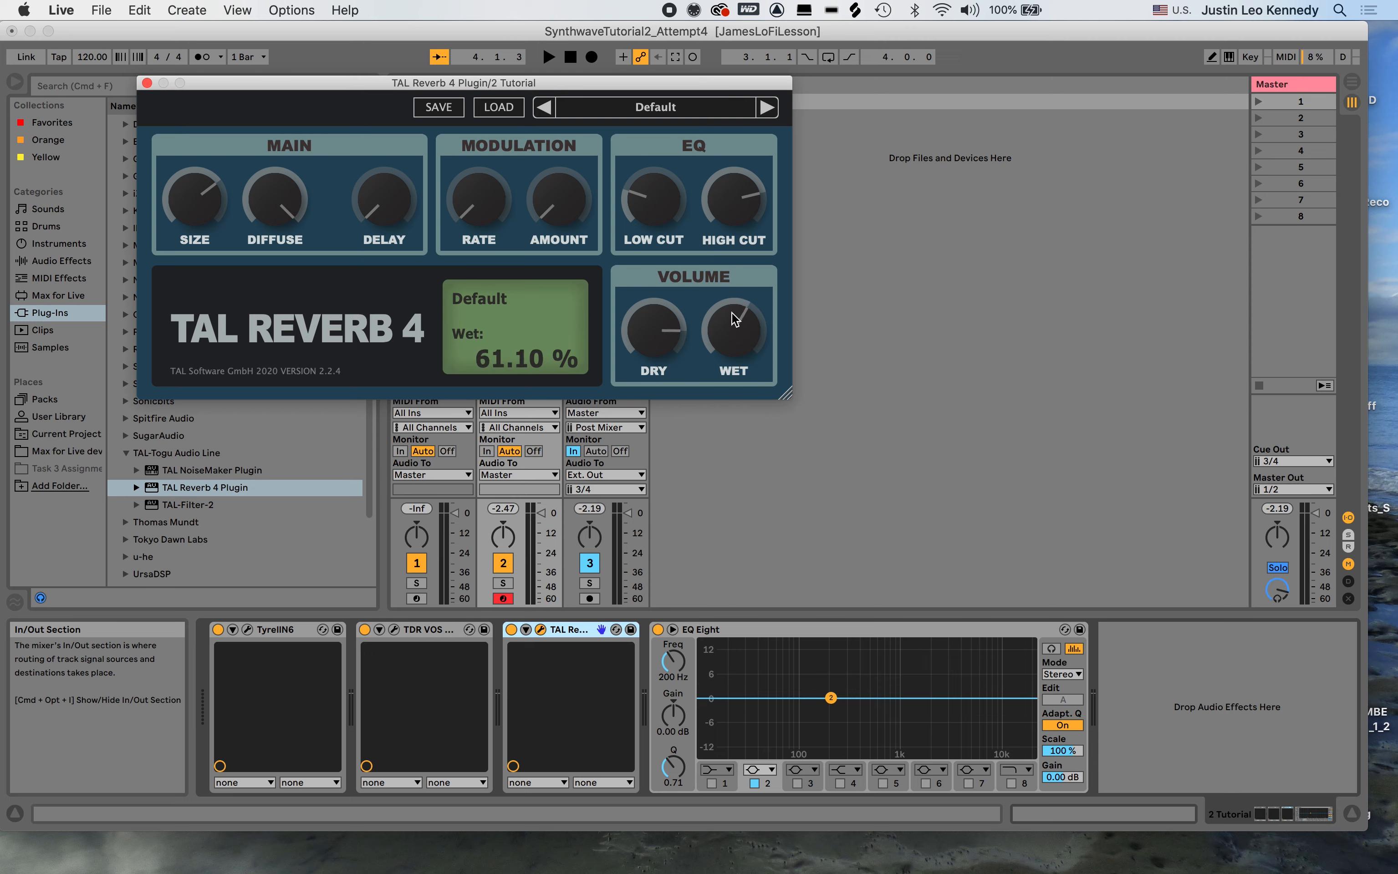